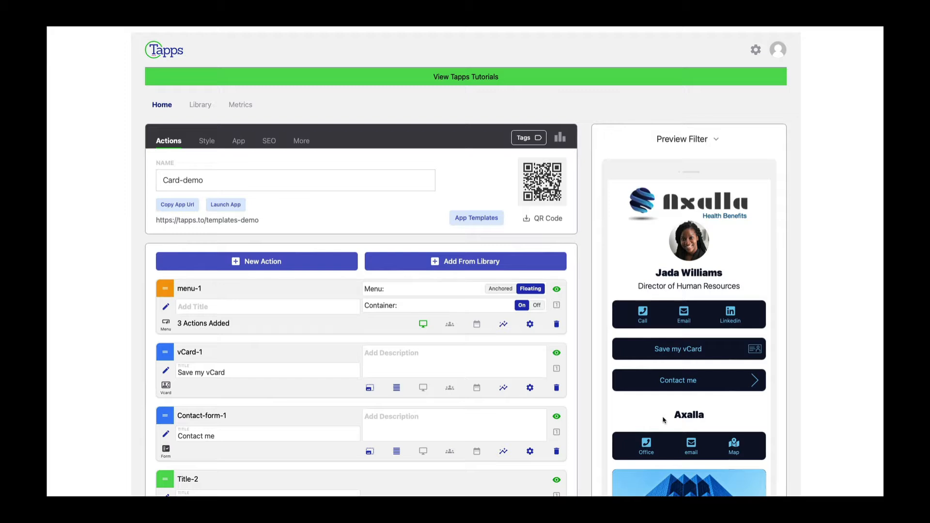
- Clone the Card-demo app and review its actions, all set to Use Existing
{"action": "scroll", "coordinate": [658, 399], "scroll_direction": "down", "scroll_amount": 1}
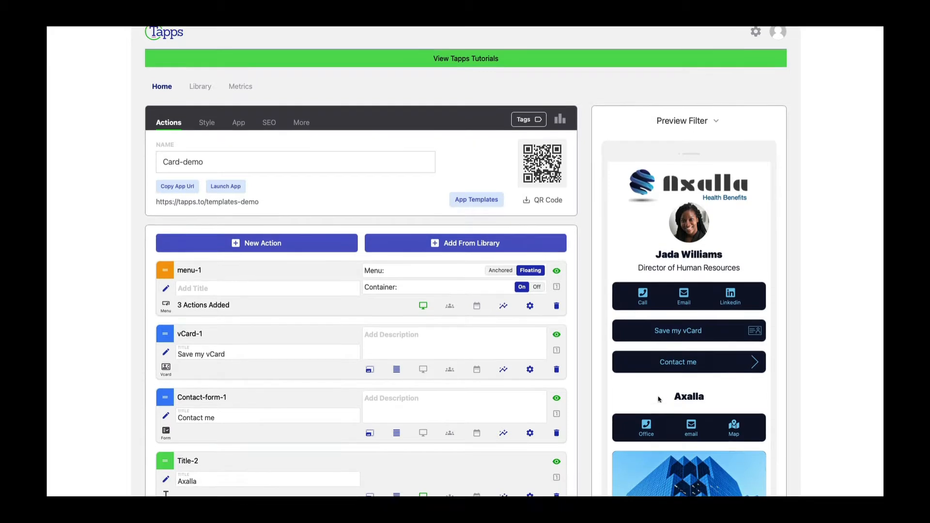
{"action": "scroll", "coordinate": [658, 399], "scroll_direction": "down", "scroll_amount": 3}
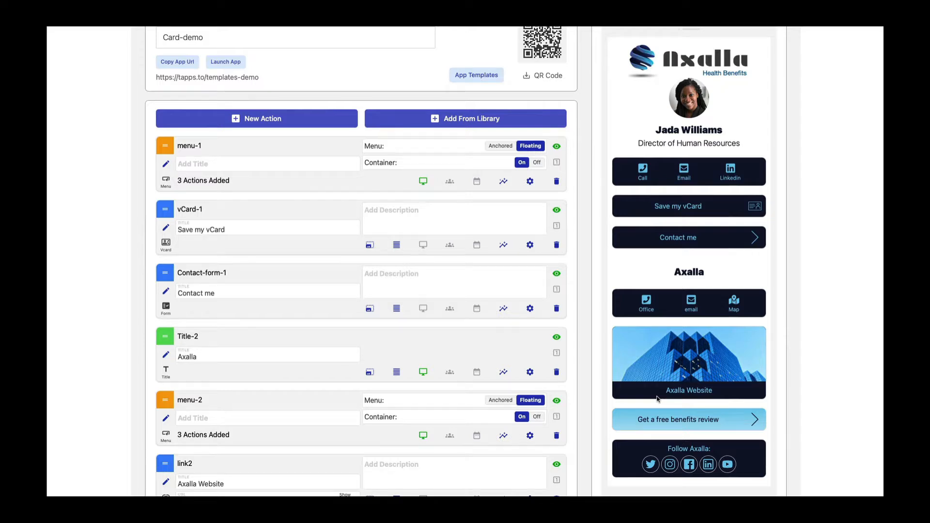
{"action": "scroll", "coordinate": [657, 398], "scroll_direction": "down", "scroll_amount": 1}
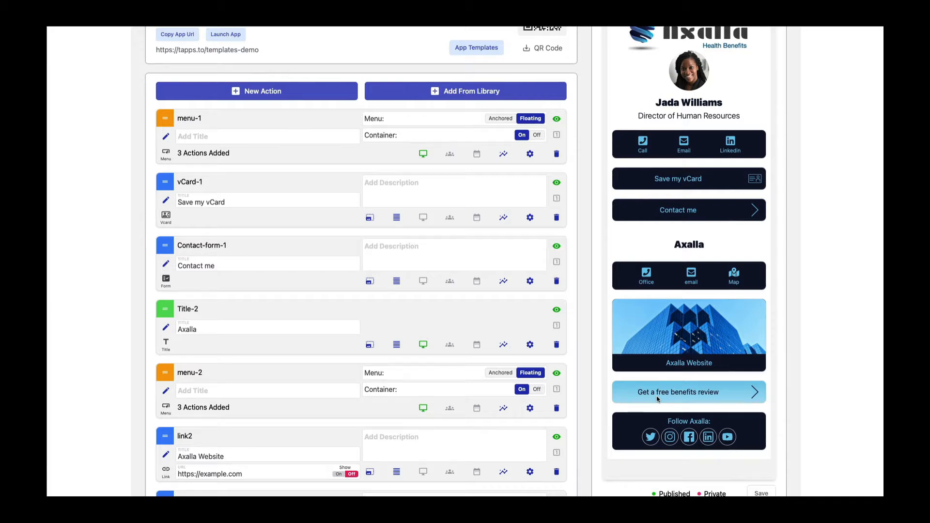
{"action": "scroll", "coordinate": [537, 390], "scroll_direction": "up", "scroll_amount": 5}
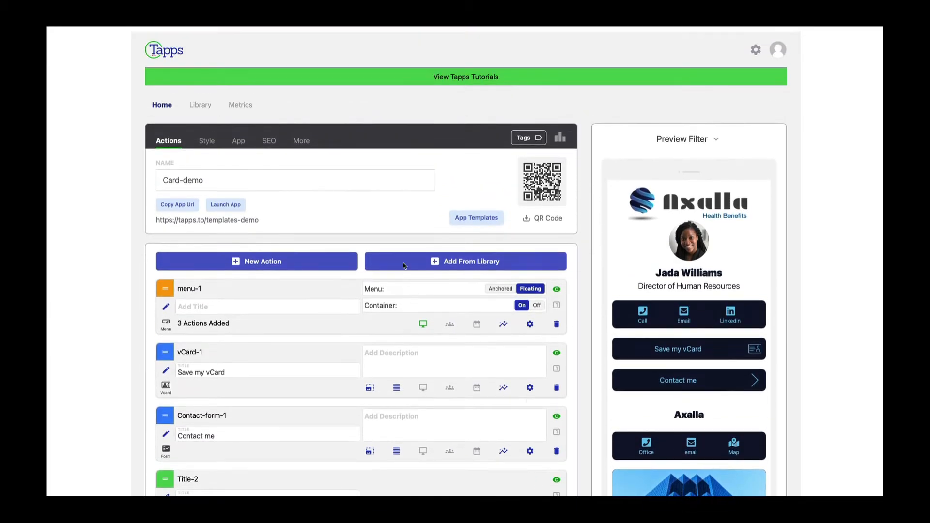
{"action": "left_click", "coordinate": [300, 140]}
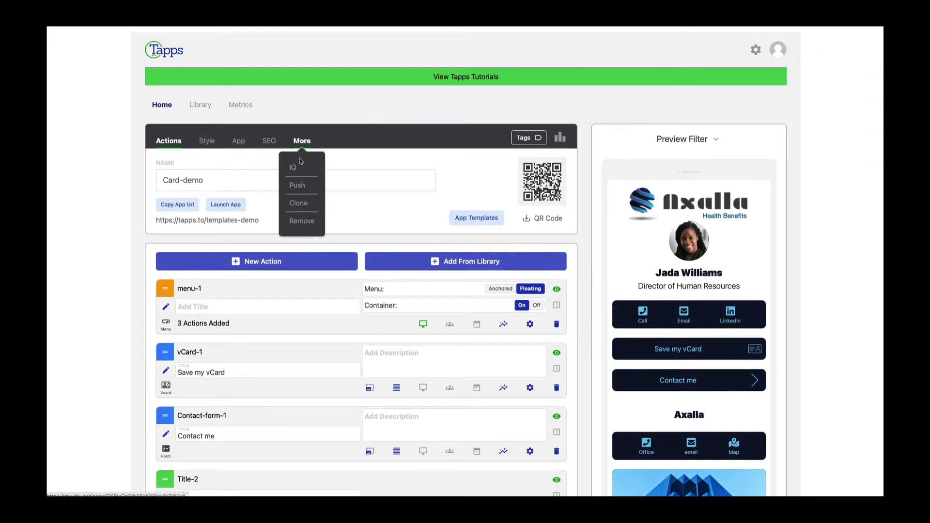
{"action": "left_click", "coordinate": [298, 203]}
{"action": "scroll", "coordinate": [388, 273], "scroll_direction": "down", "scroll_amount": 2}
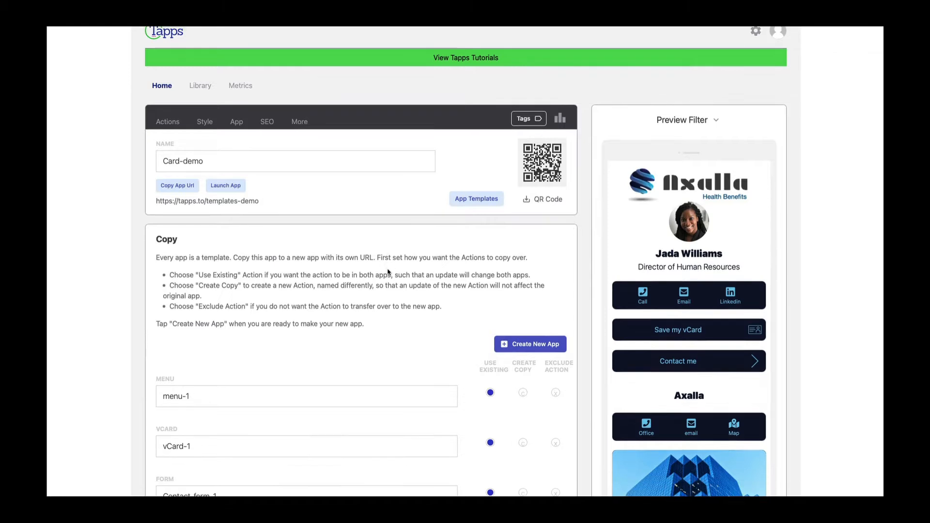
{"action": "scroll", "coordinate": [387, 273], "scroll_direction": "down", "scroll_amount": 5}
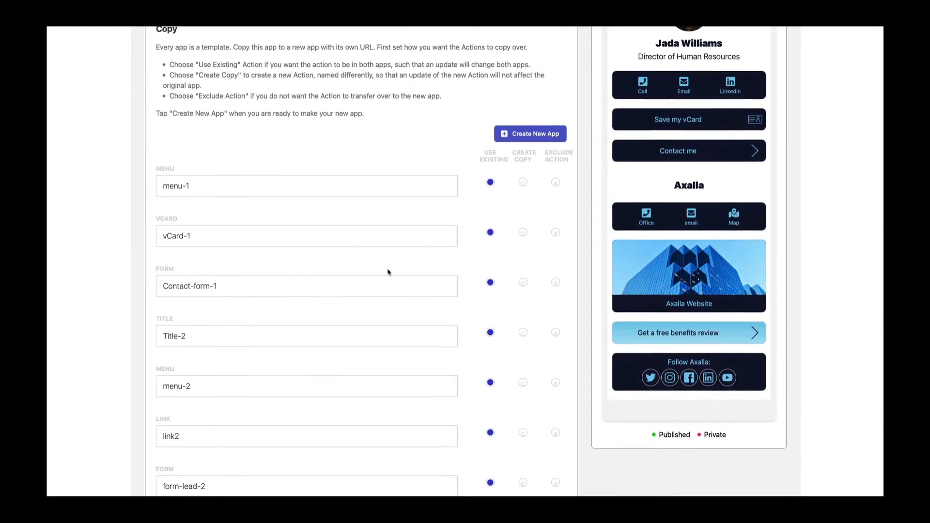
{"action": "scroll", "coordinate": [388, 272], "scroll_direction": "down", "scroll_amount": 2}
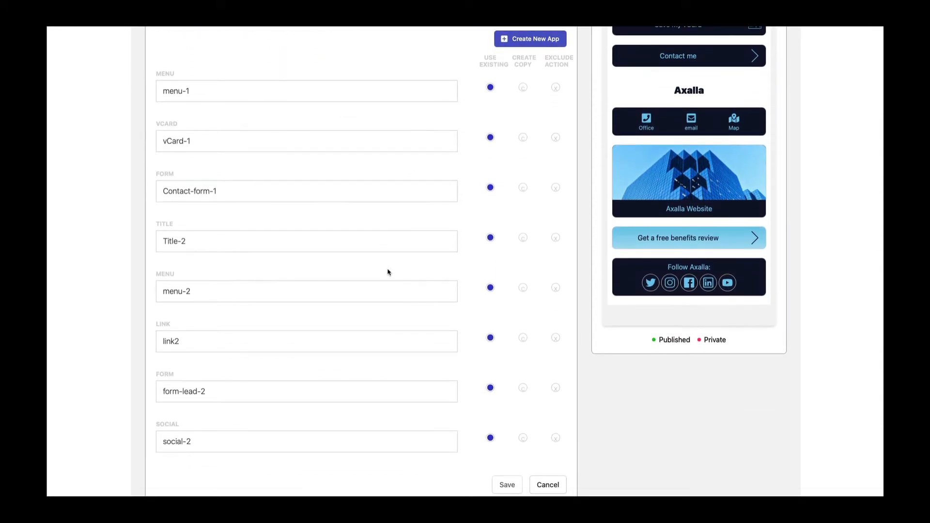
{"action": "scroll", "coordinate": [387, 272], "scroll_direction": "up", "scroll_amount": 2}
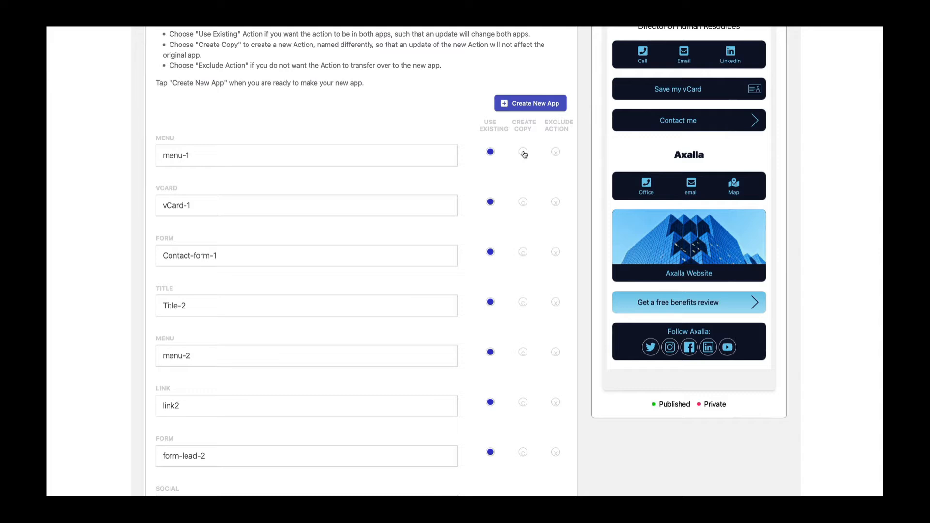
- Set menu-1 and its Call-1, email-1 and Linkedin-1 actions to Create Copy
{"action": "left_click", "coordinate": [523, 152]}
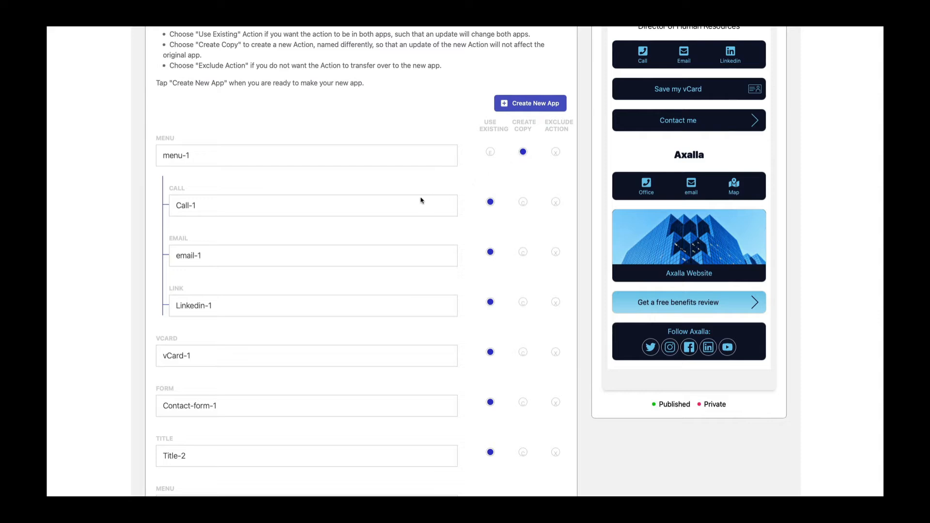
{"action": "left_click", "coordinate": [525, 205]}
{"action": "left_click", "coordinate": [524, 252]}
{"action": "left_click", "coordinate": [524, 302]}
- Set vCard-1 and Contact-form-1 to Create Copy and save the copy settings
{"action": "scroll", "coordinate": [530, 187], "scroll_direction": "down", "scroll_amount": 5}
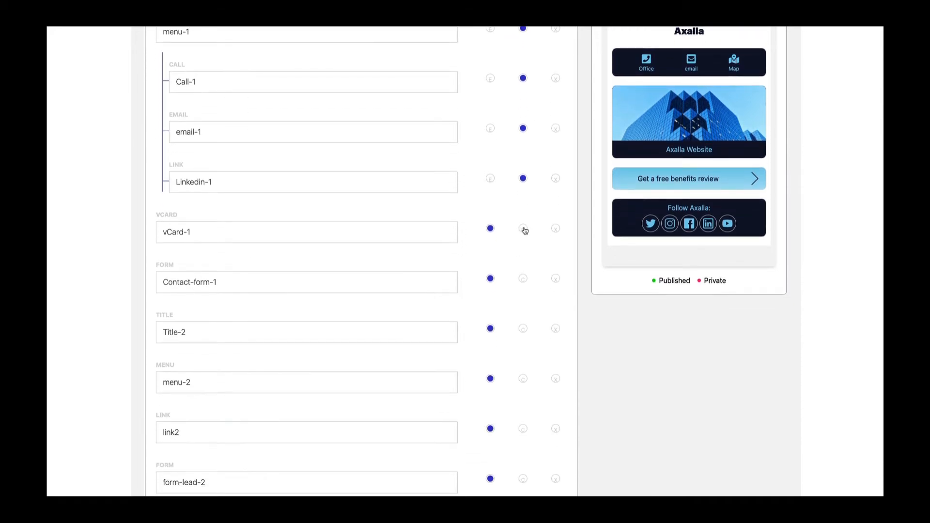
{"action": "left_click", "coordinate": [523, 228]}
{"action": "left_click", "coordinate": [524, 278]}
{"action": "scroll", "coordinate": [524, 278], "scroll_direction": "down", "scroll_amount": 5}
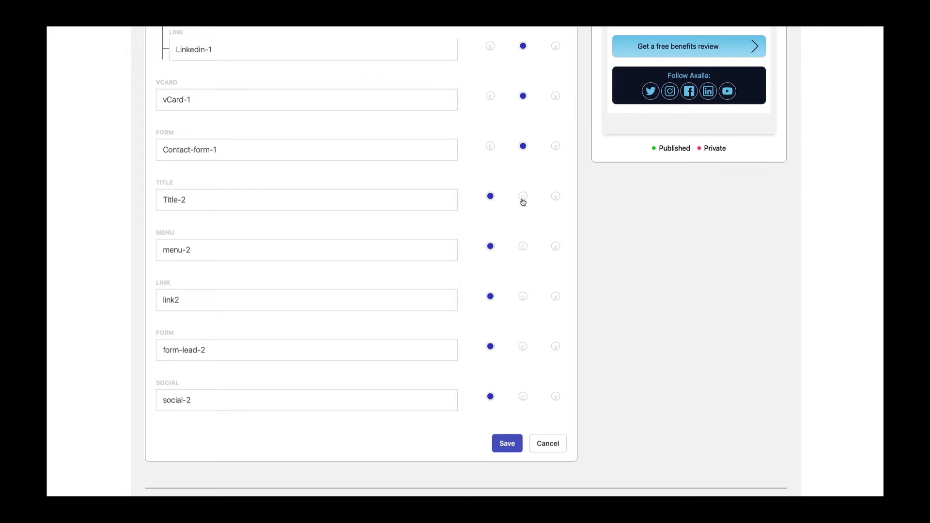
{"action": "left_click", "coordinate": [507, 443]}
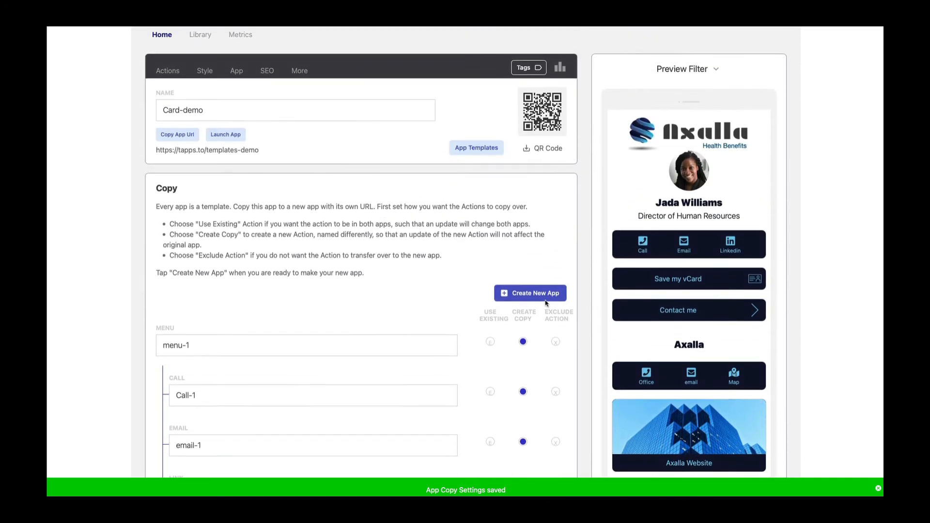
{"action": "left_click", "coordinate": [537, 294]}
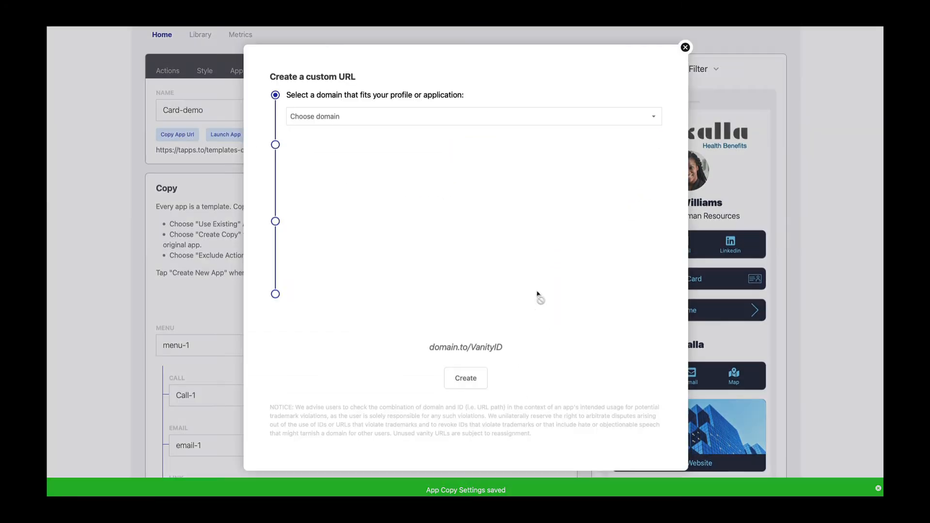
{"action": "left_click", "coordinate": [329, 119]}
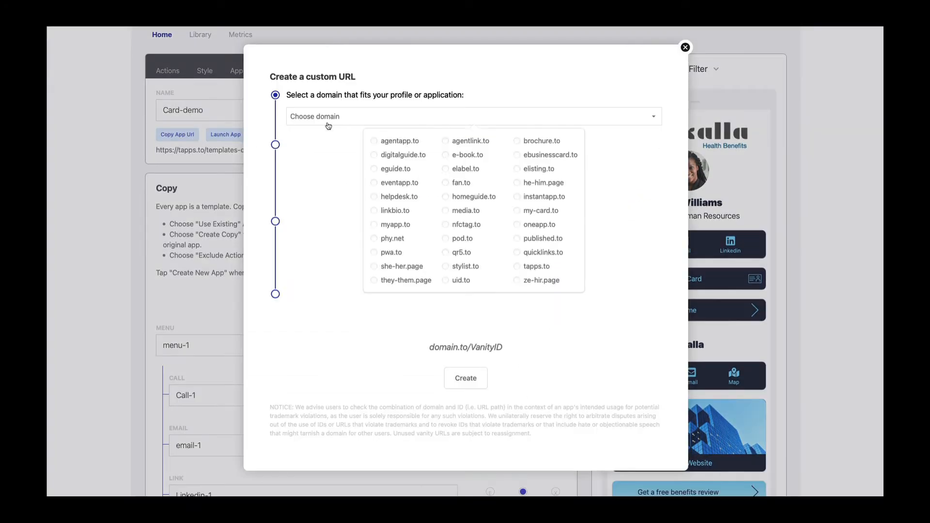
{"action": "left_click", "coordinate": [375, 211]}
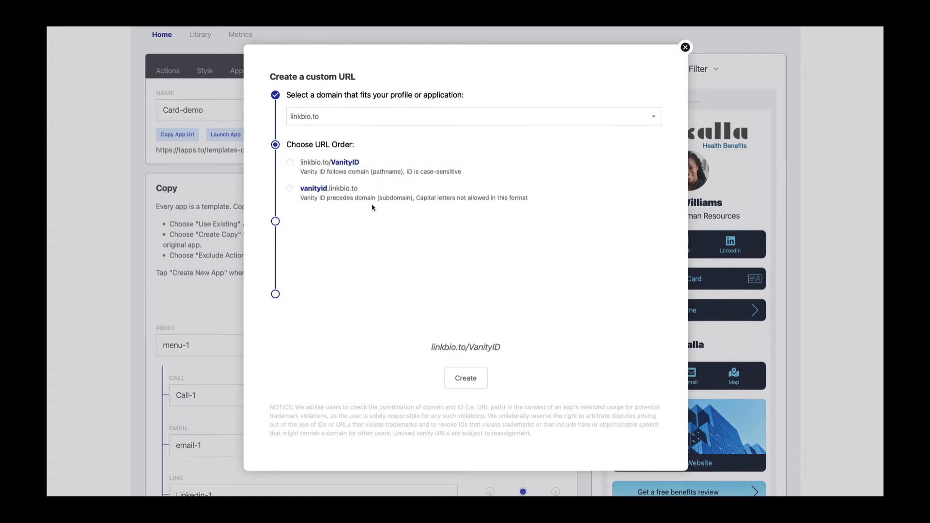
{"action": "left_click", "coordinate": [291, 163]}
{"action": "left_click", "coordinate": [316, 243]}
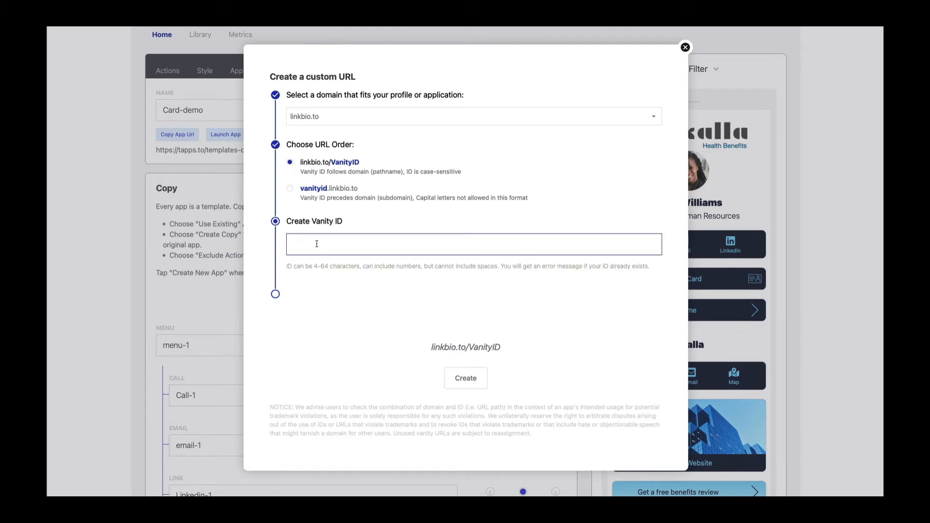
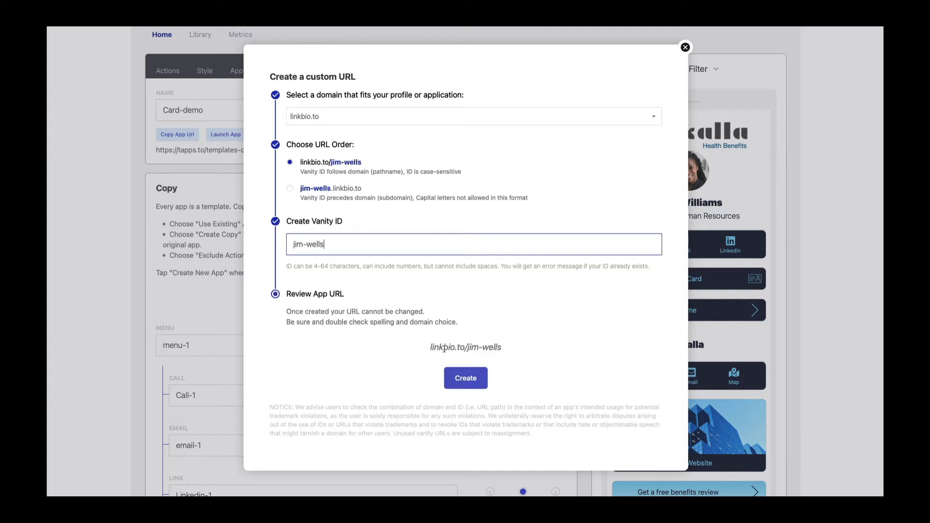
{"action": "left_click", "coordinate": [469, 376]}
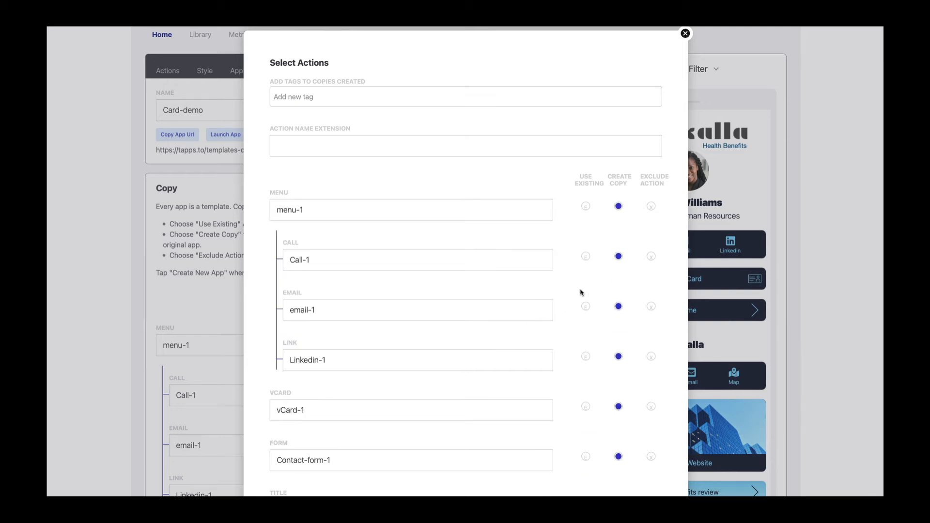
{"action": "scroll", "coordinate": [581, 291], "scroll_direction": "down", "scroll_amount": 4}
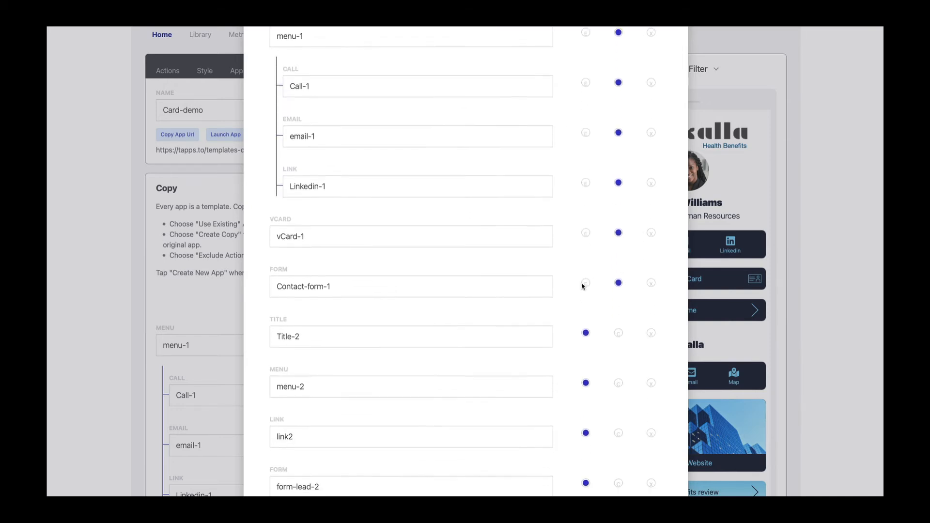
{"action": "scroll", "coordinate": [581, 285], "scroll_direction": "down", "scroll_amount": 3}
{"action": "scroll", "coordinate": [582, 286], "scroll_direction": "up", "scroll_amount": 4}
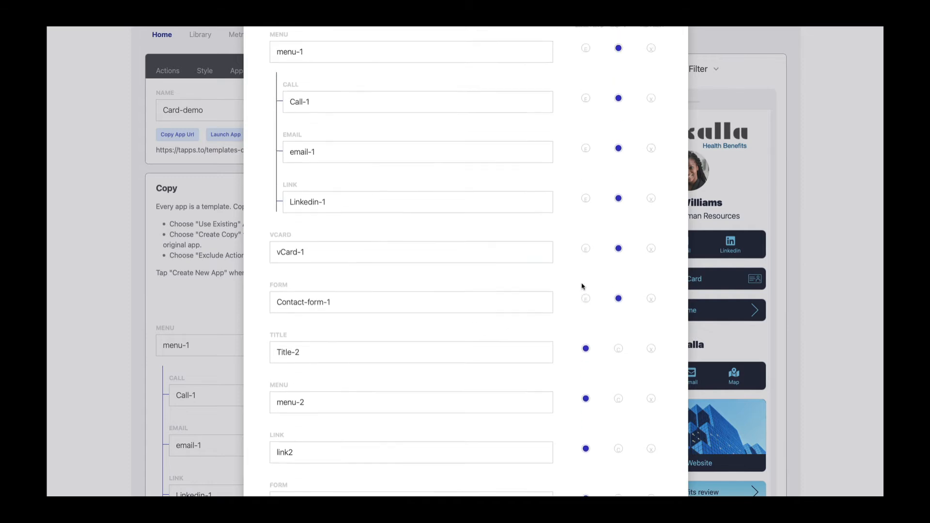
{"action": "scroll", "coordinate": [581, 285], "scroll_direction": "up", "scroll_amount": 4}
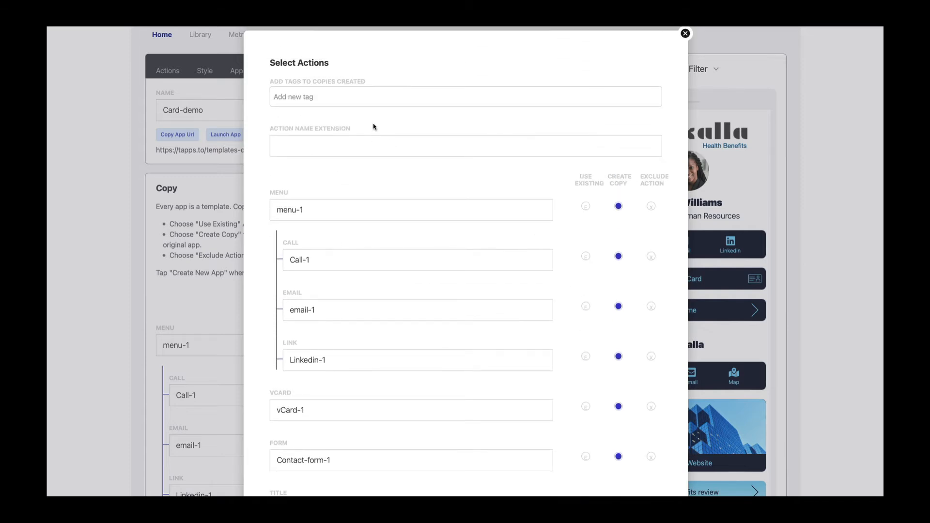
{"action": "left_click", "coordinate": [347, 95]}
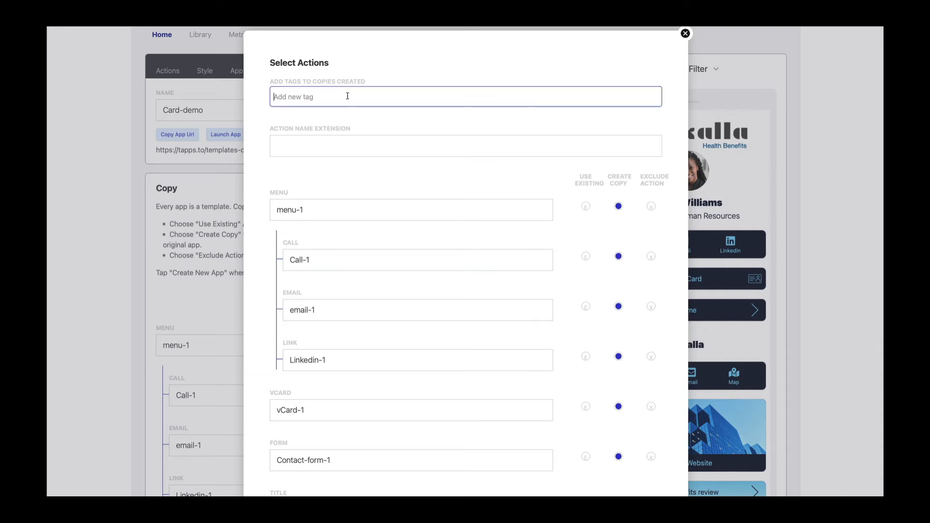
{"action": "key", "text": "Return"}
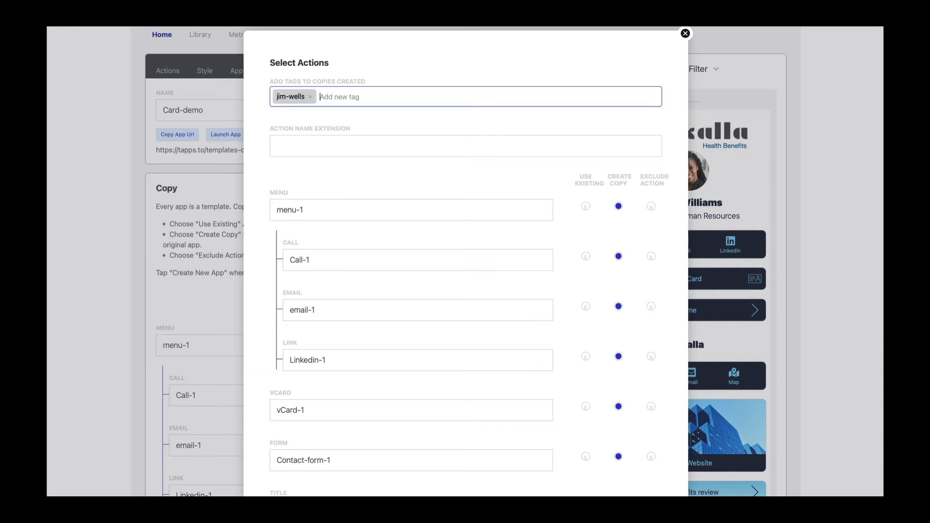
{"action": "left_click", "coordinate": [277, 144]}
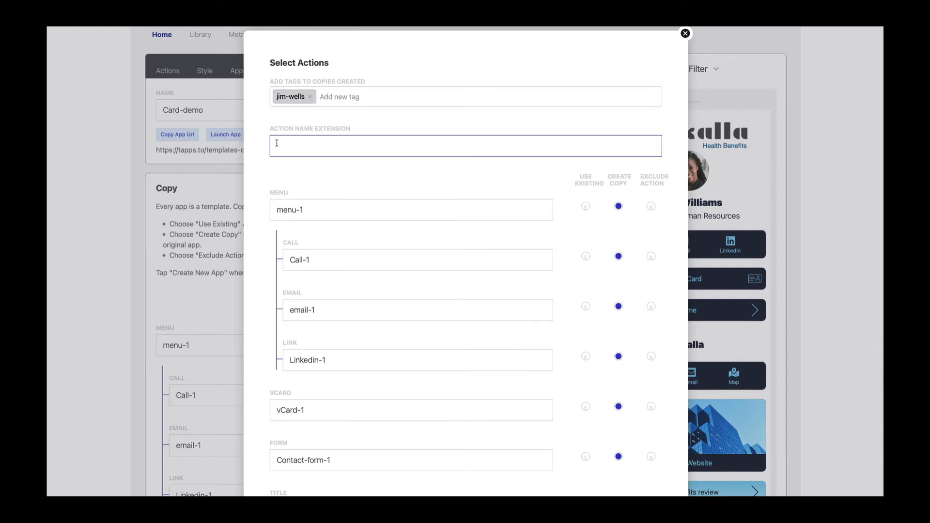
{"action": "scroll", "coordinate": [343, 149], "scroll_direction": "down", "scroll_amount": 2}
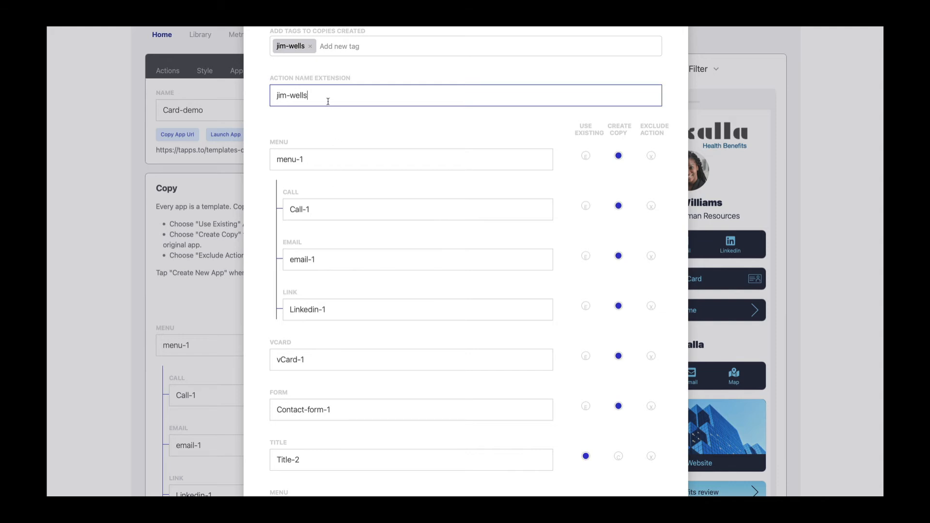
{"action": "scroll", "coordinate": [397, 193], "scroll_direction": "down", "scroll_amount": 5}
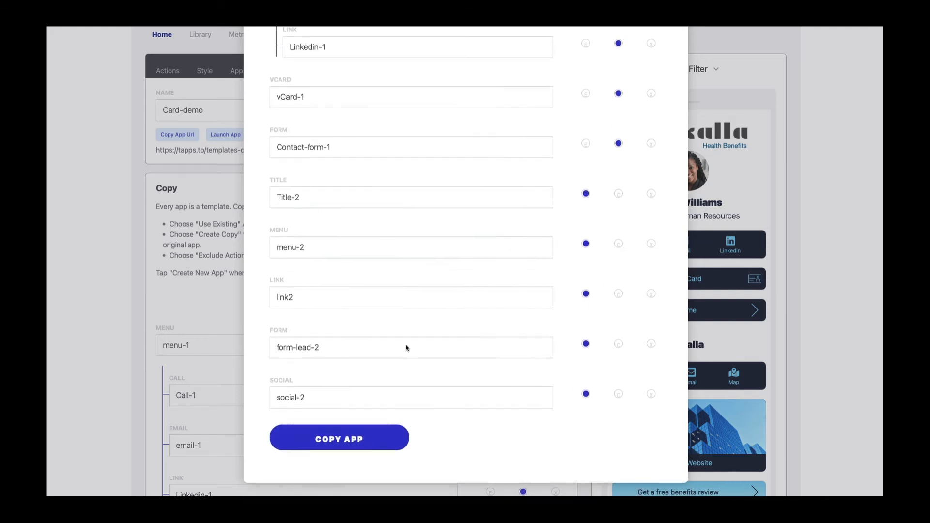
{"action": "left_click", "coordinate": [340, 441]}
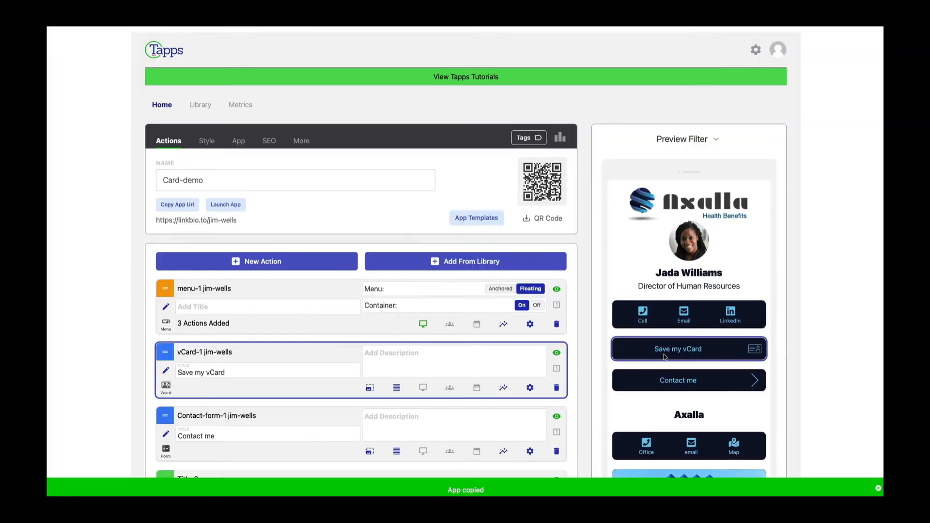
- Add the new suited-man portrait as the Profile Image in the Style settings
{"action": "scroll", "coordinate": [474, 354], "scroll_direction": "down", "scroll_amount": 2}
{"action": "scroll", "coordinate": [470, 356], "scroll_direction": "up", "scroll_amount": 3}
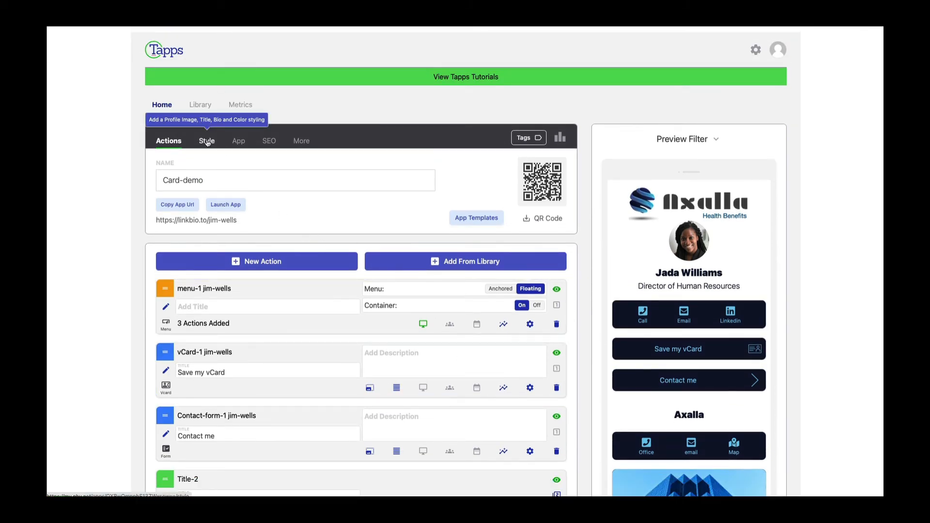
{"action": "left_click", "coordinate": [207, 141]}
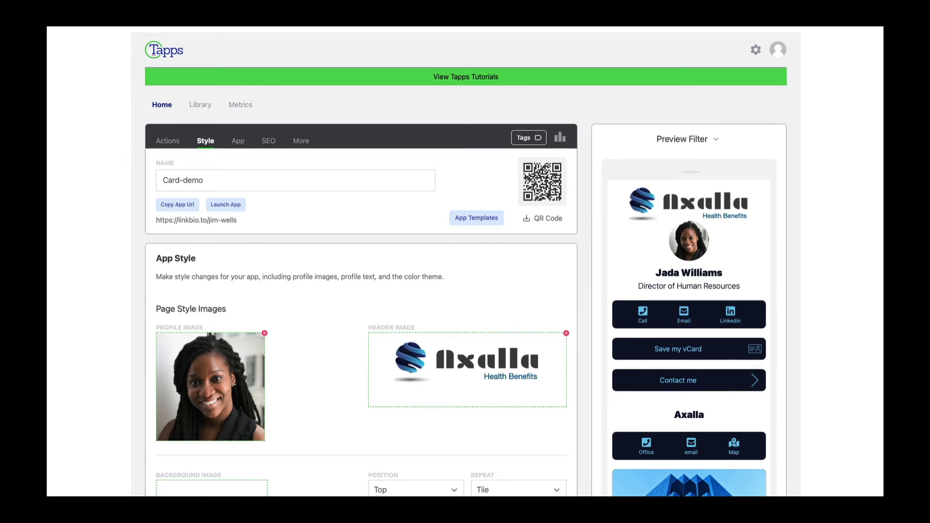
{"action": "left_click_drag", "start_coordinate": [339, 494], "coordinate": [218, 380]}
{"action": "left_click", "coordinate": [434, 379]}
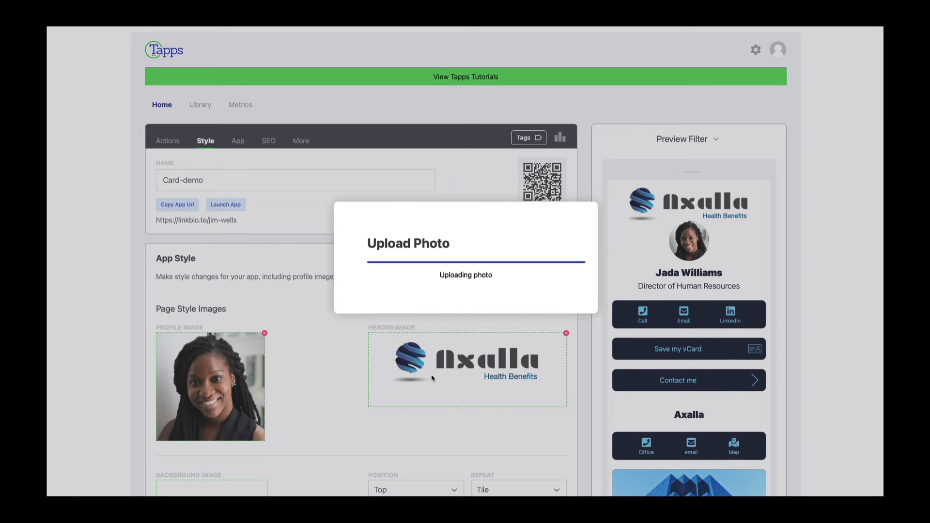
- Stay on the style page when prompted and save the new profile photo
{"action": "scroll", "coordinate": [433, 378], "scroll_direction": "down", "scroll_amount": 3}
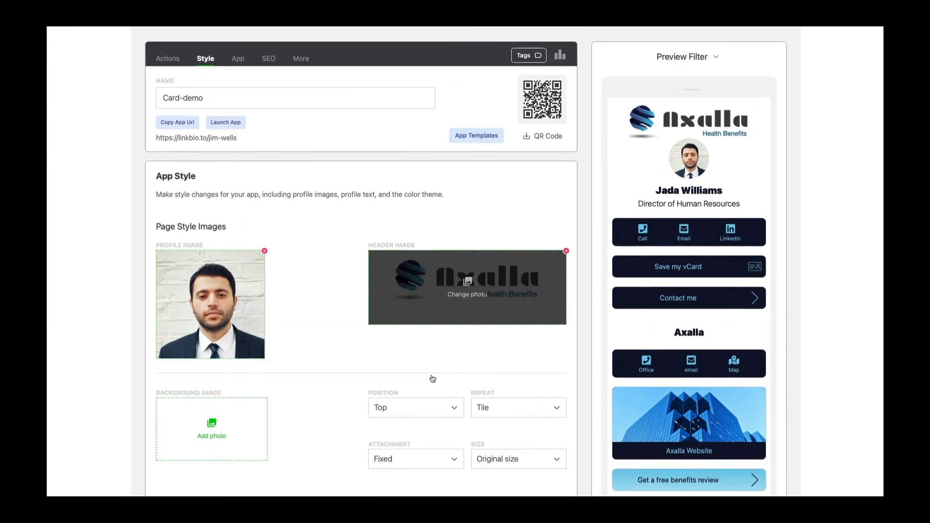
{"action": "scroll", "coordinate": [433, 378], "scroll_direction": "up", "scroll_amount": 3}
{"action": "left_click", "coordinate": [168, 141]}
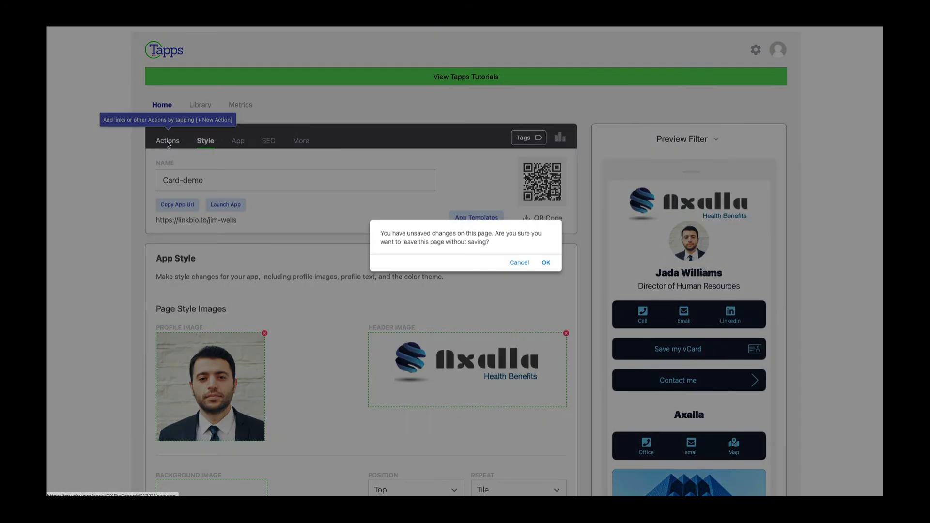
{"action": "left_click", "coordinate": [521, 263]}
{"action": "scroll", "coordinate": [512, 332], "scroll_direction": "down", "scroll_amount": 2}
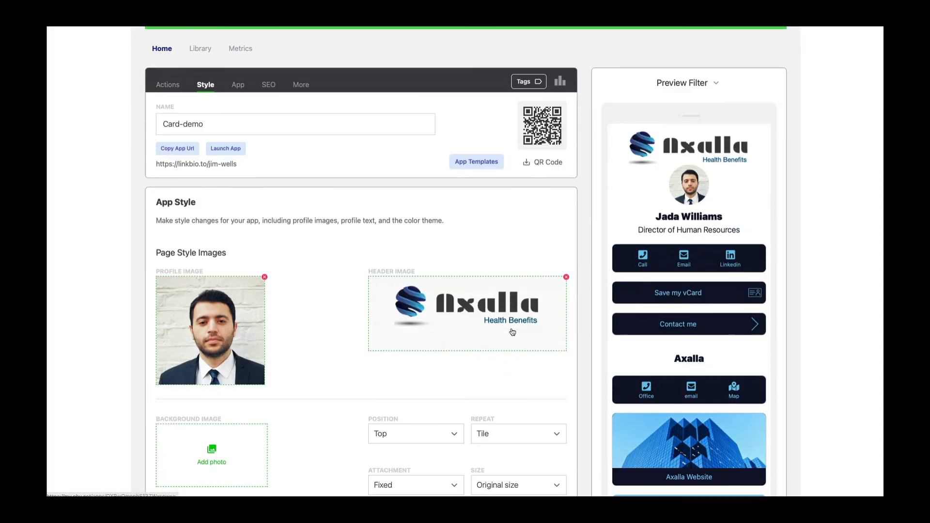
{"action": "scroll", "coordinate": [511, 339], "scroll_direction": "down", "scroll_amount": 20}
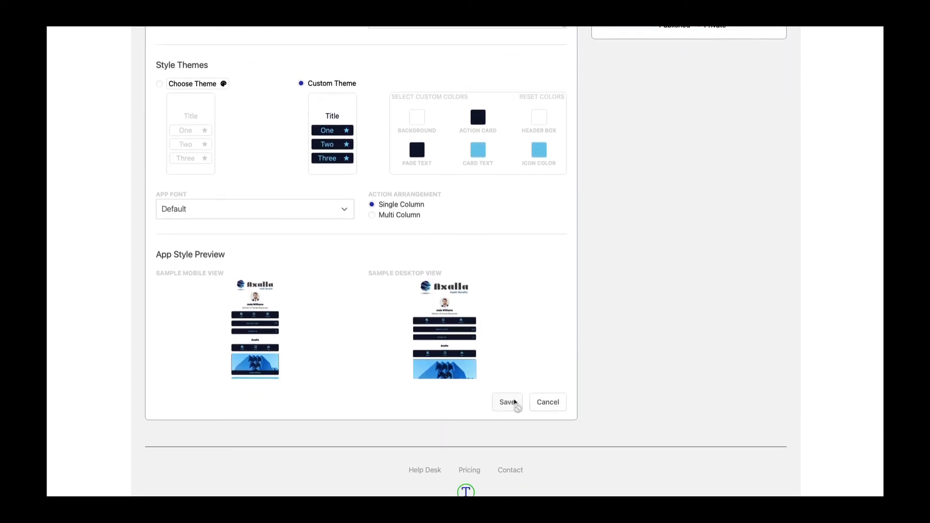
{"action": "left_click", "coordinate": [514, 402]}
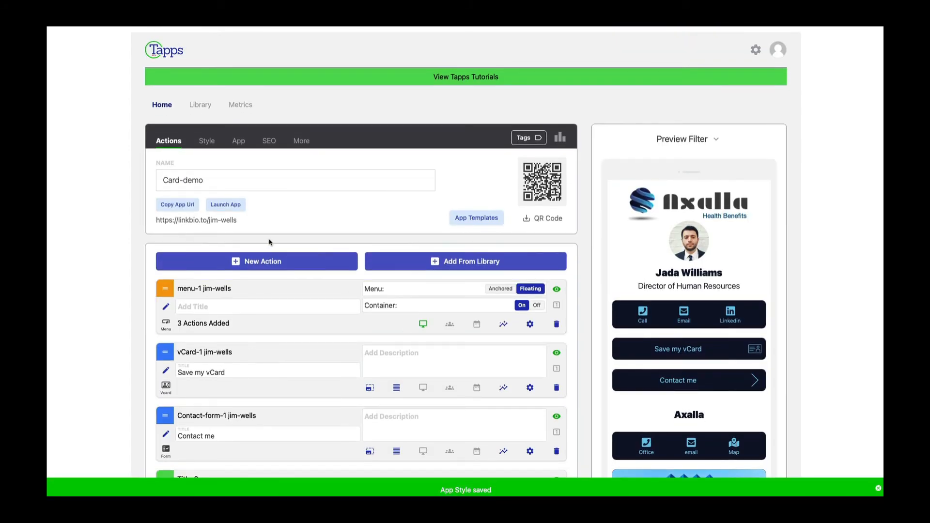
{"action": "scroll", "coordinate": [371, 270], "scroll_direction": "down", "scroll_amount": 2}
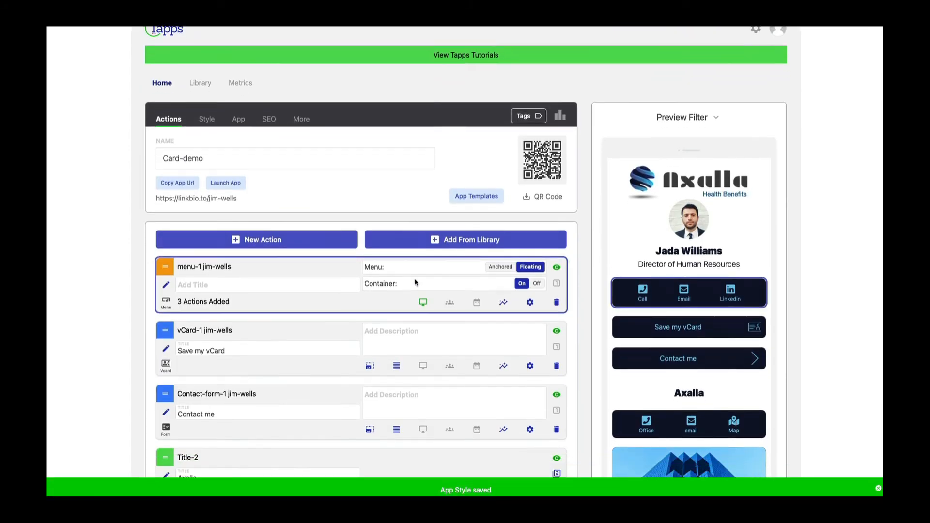
{"action": "left_click", "coordinate": [170, 217]}
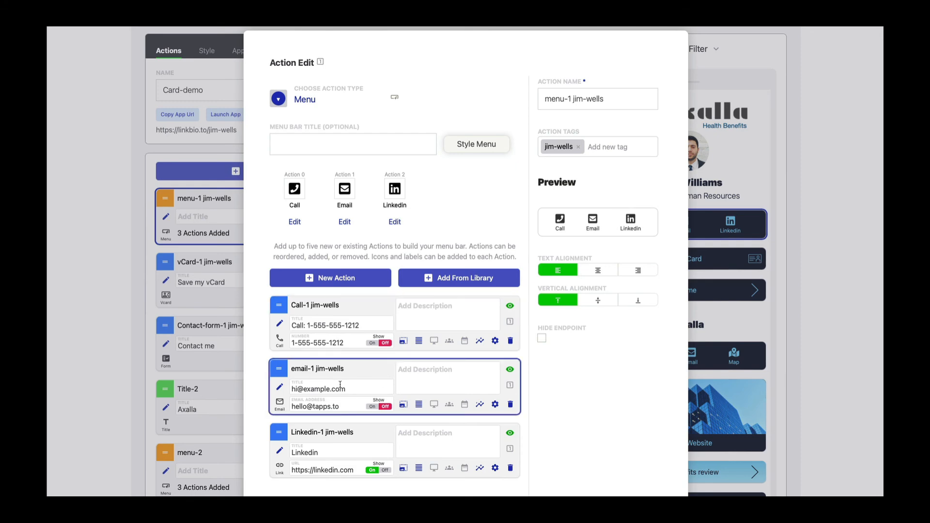
{"action": "scroll", "coordinate": [473, 236], "scroll_direction": "down", "scroll_amount": 2}
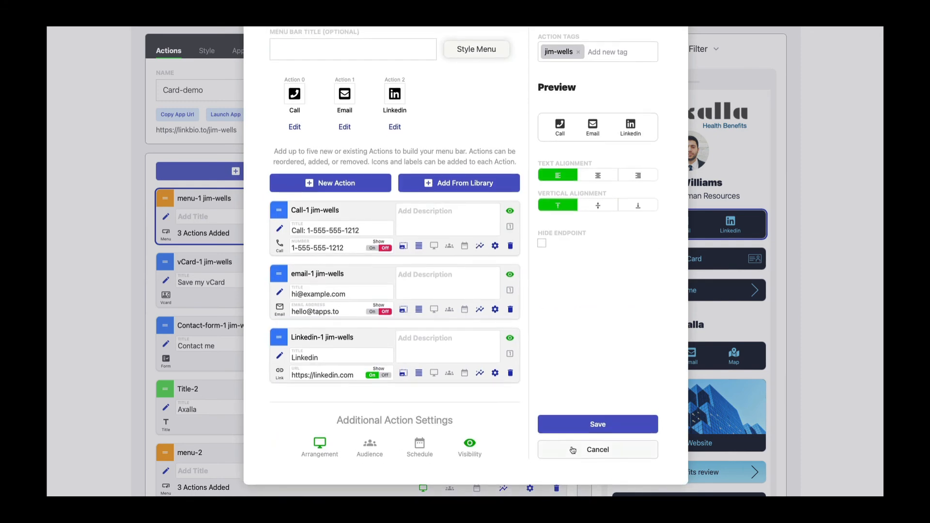
{"action": "left_click", "coordinate": [586, 446]}
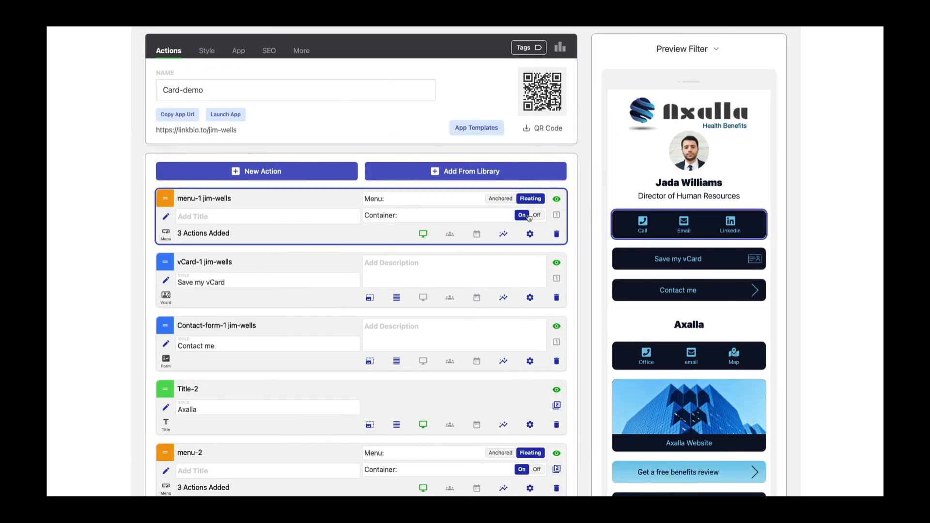
{"action": "scroll", "coordinate": [528, 216], "scroll_direction": "down", "scroll_amount": 2}
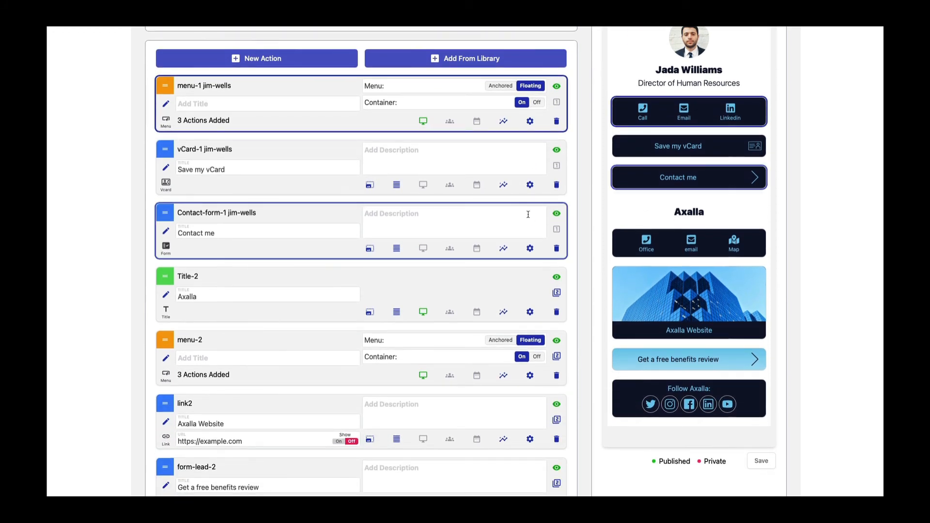
{"action": "mouse_move", "coordinate": [557, 104]}
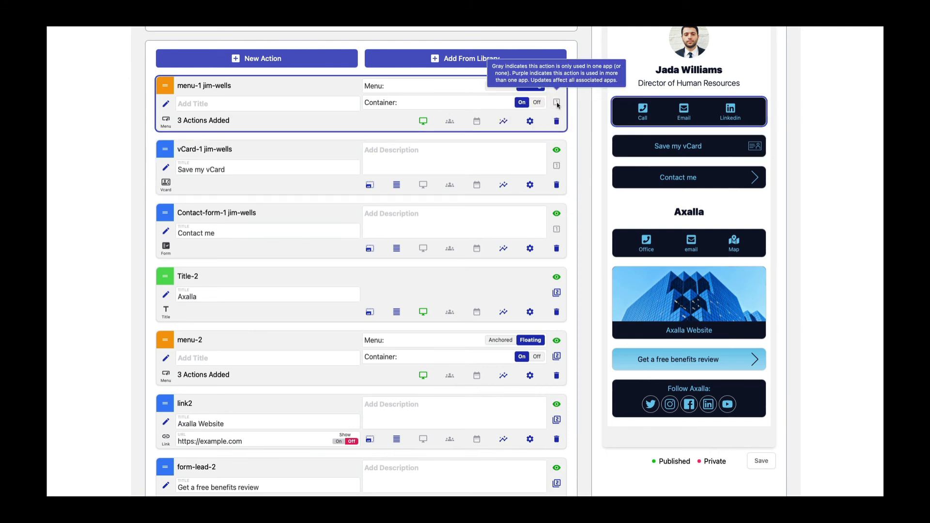
{"action": "scroll", "coordinate": [557, 105], "scroll_direction": "down", "scroll_amount": 5}
{"action": "mouse_move", "coordinate": [559, 236]}
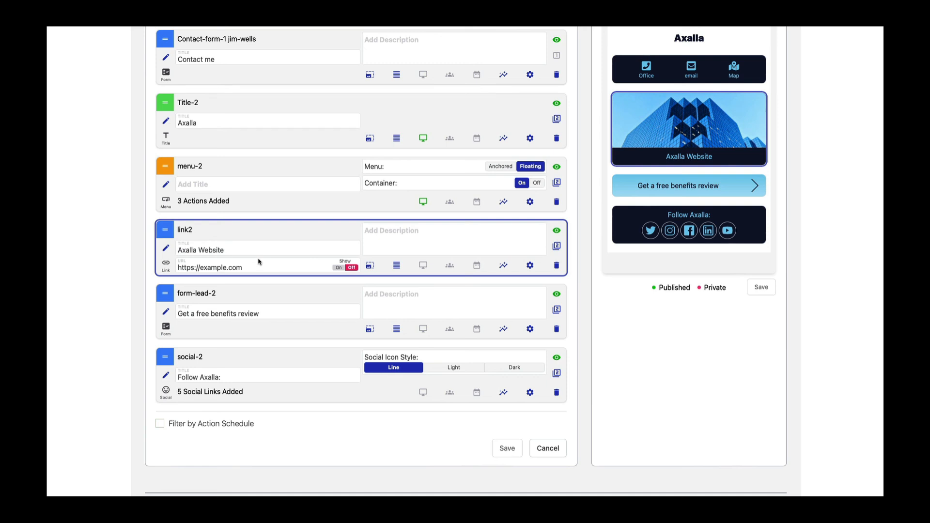
{"action": "scroll", "coordinate": [259, 262], "scroll_direction": "up", "scroll_amount": 10}
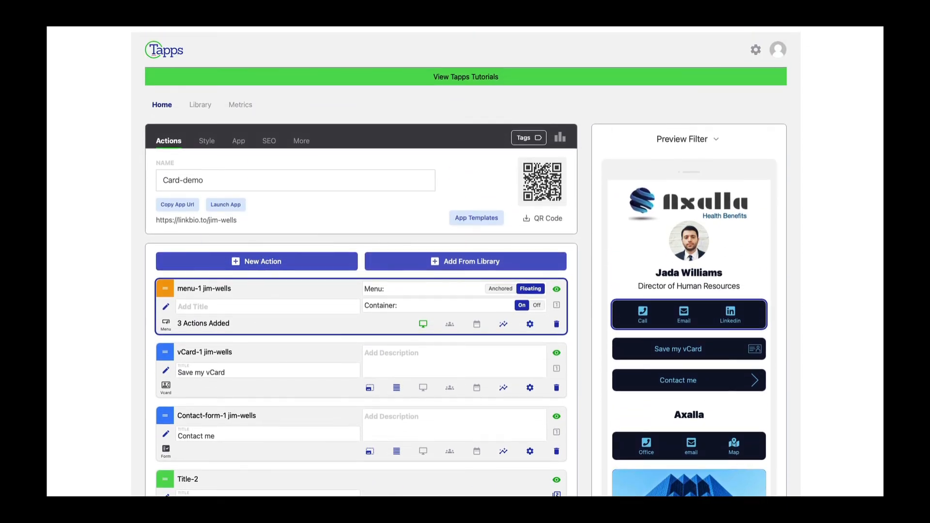
{"action": "left_click", "coordinate": [806, 14]}
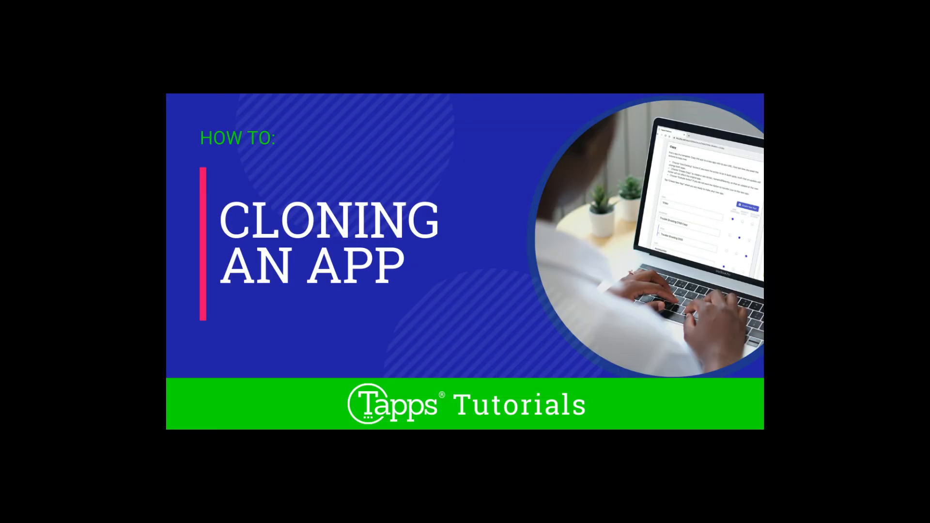